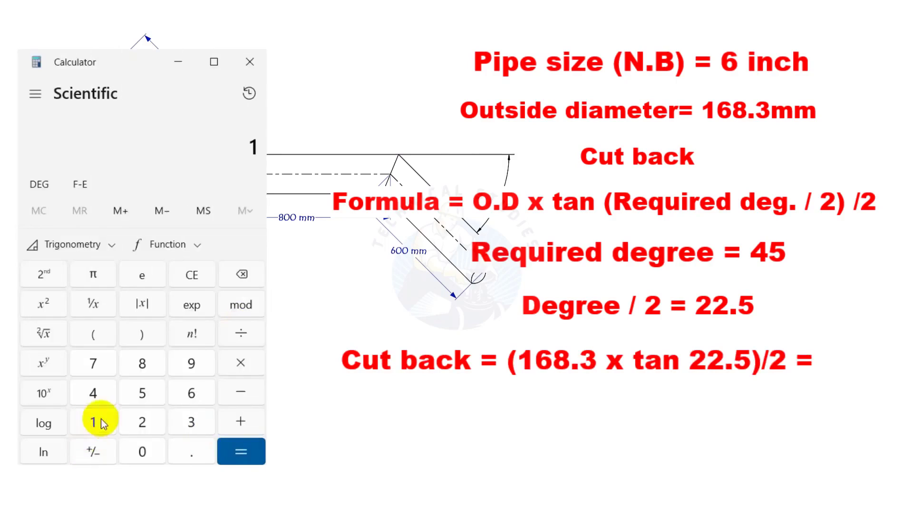
- Calculate 168.3 × tan(22.5) in Scientific mode, giving 69.712
click(185, 397)
click(147, 366)
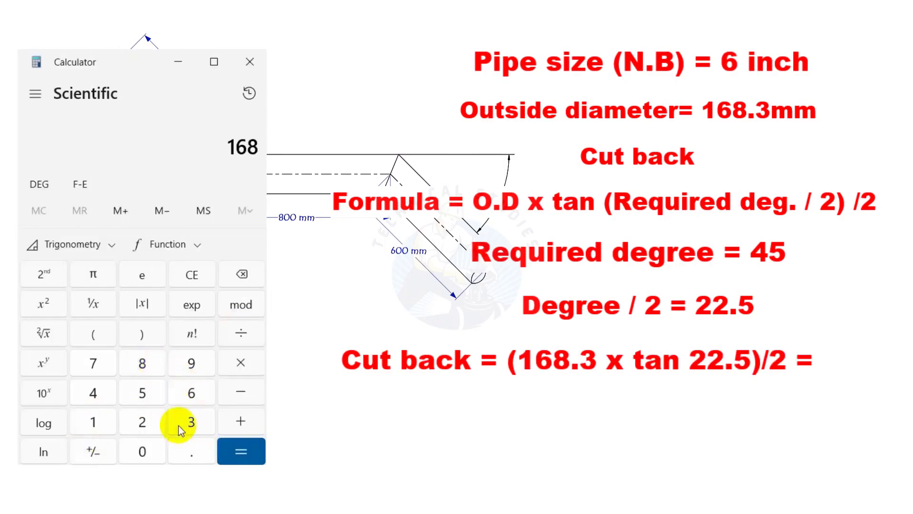
click(185, 453)
click(191, 422)
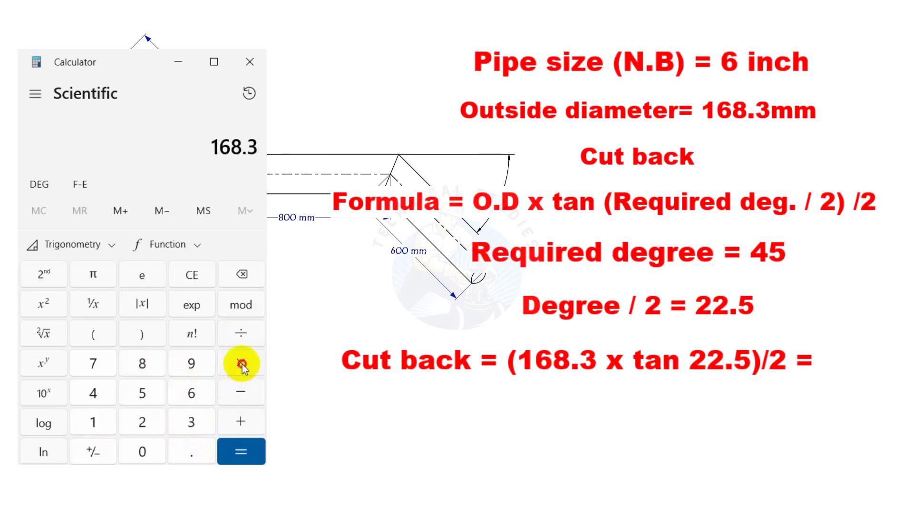
click(242, 364)
click(158, 421)
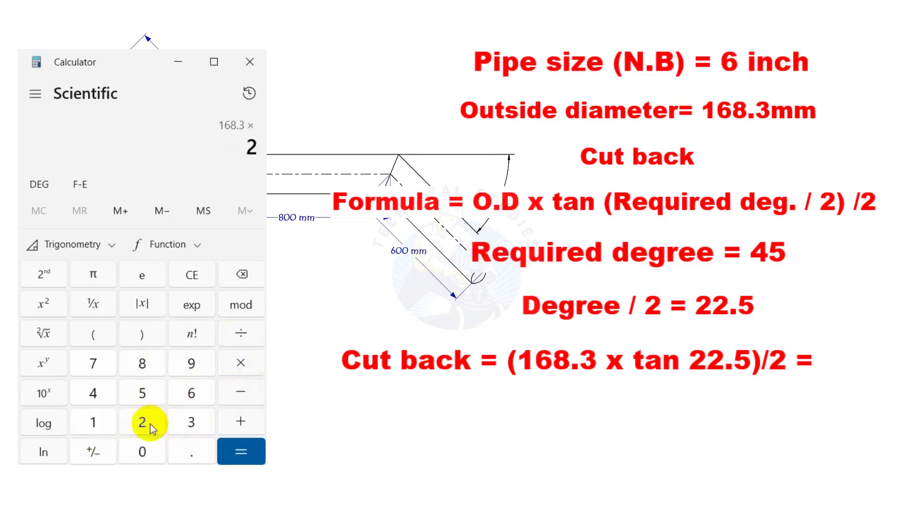
click(192, 451)
click(143, 400)
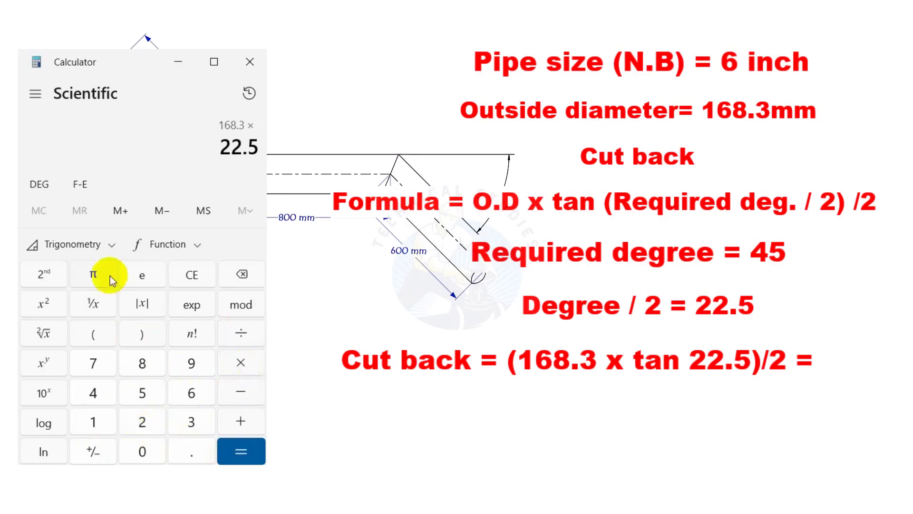
click(110, 244)
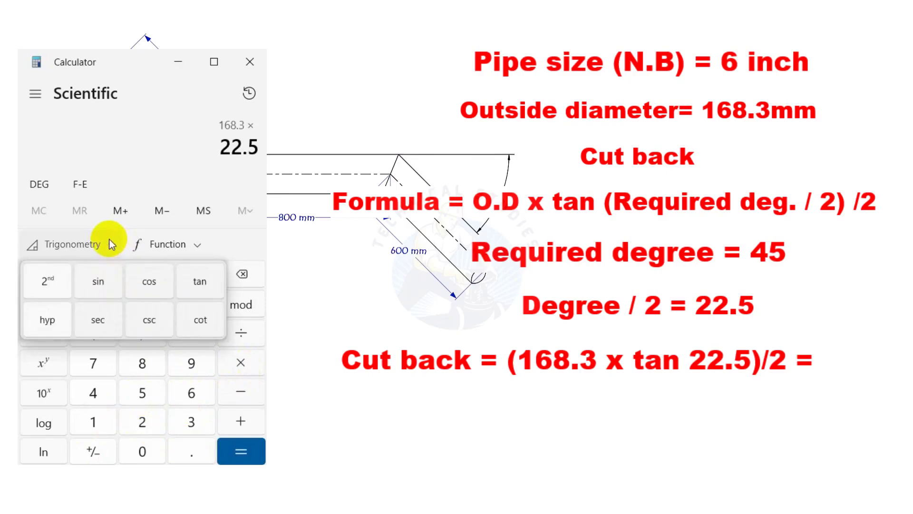
click(199, 281)
click(248, 451)
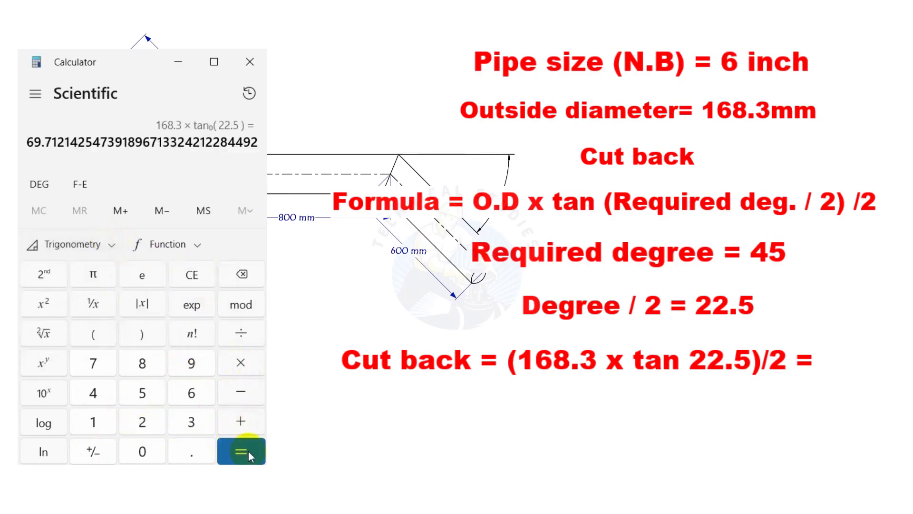
- Divide 69.712 by 2 to get the 34.856 mm cutback
click(236, 335)
click(139, 419)
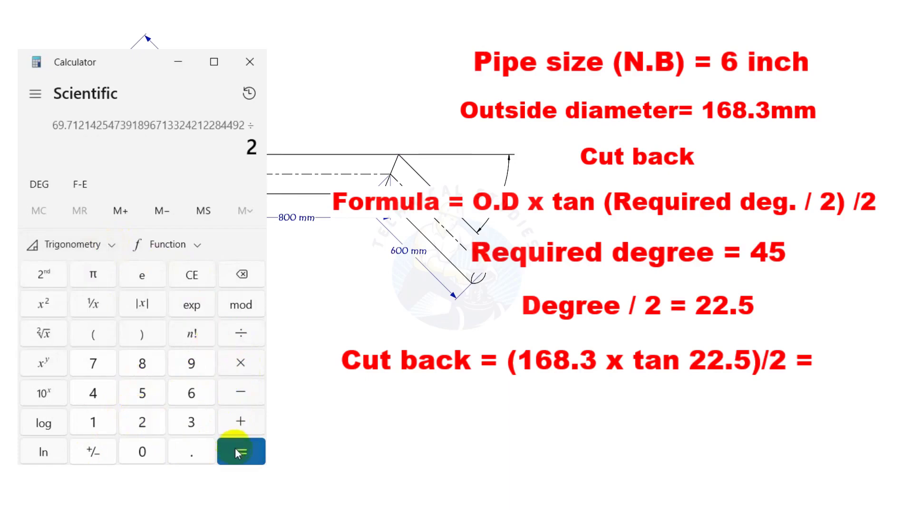
click(241, 452)
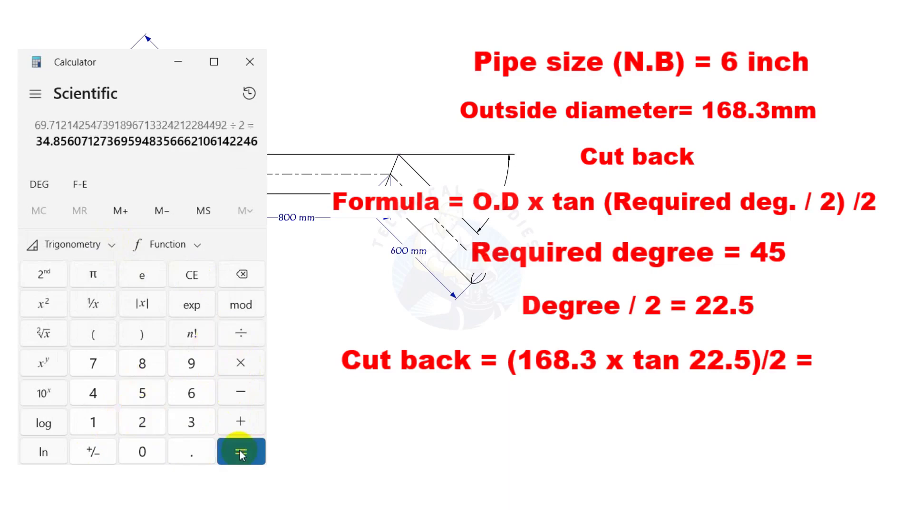